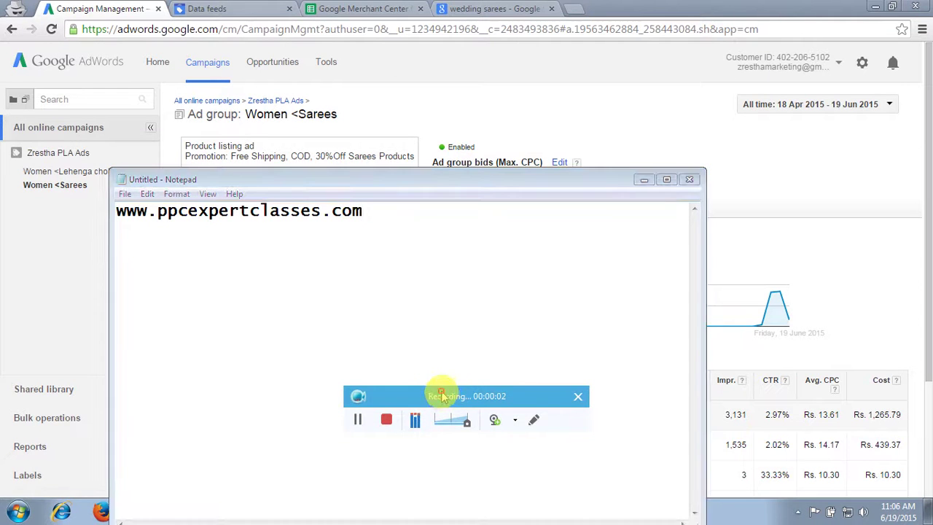
# Move the recorder bar aside and minimise Notepad to reveal the Women <Sarees ad group page
pyautogui.moveTo(441, 396); pyautogui.dragTo(776, 461)
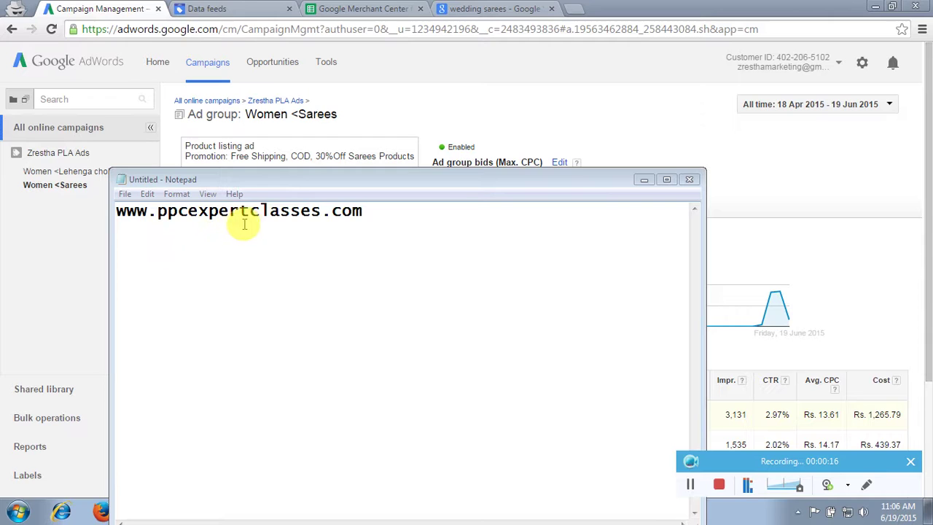
pyautogui.click(645, 182)
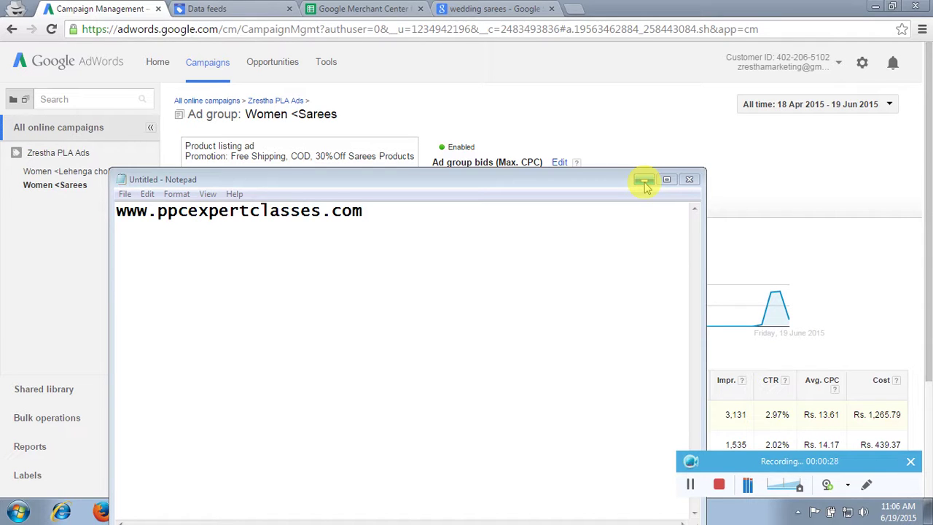
pyautogui.click(646, 183)
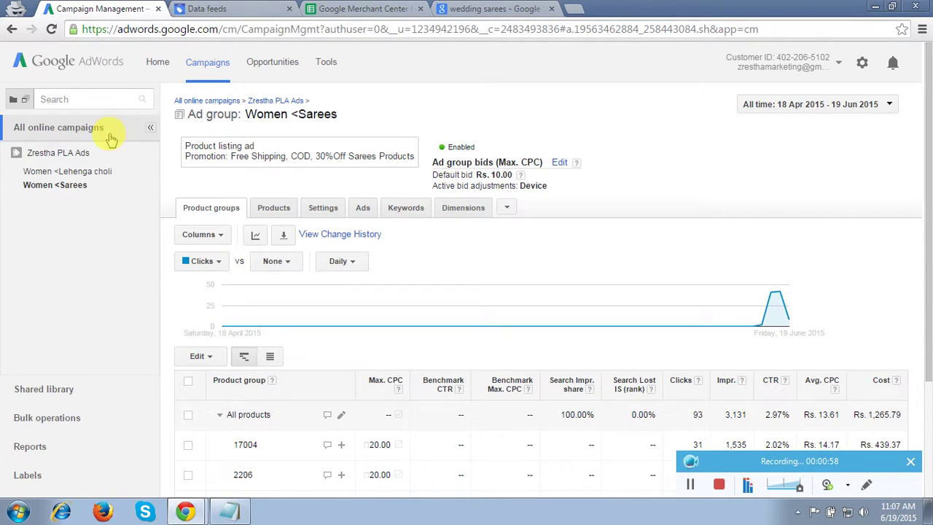
# Open the Zrestha PLA Ads campaign to see its Lehenga choli and Sarees ad groups
pyautogui.click(58, 154)
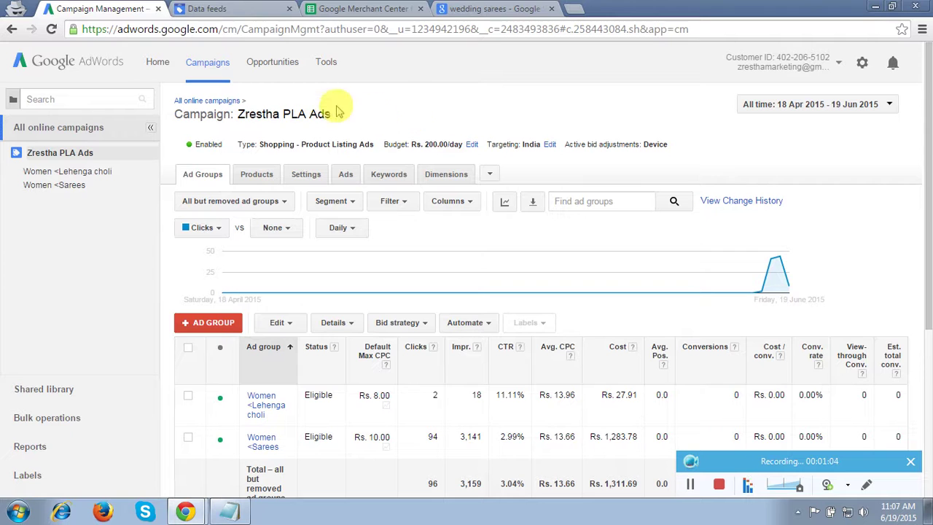
# Show Merchant Center's four data feeds, then open the Women Wear<Sarees feed spreadsheet
pyautogui.click(259, 10)
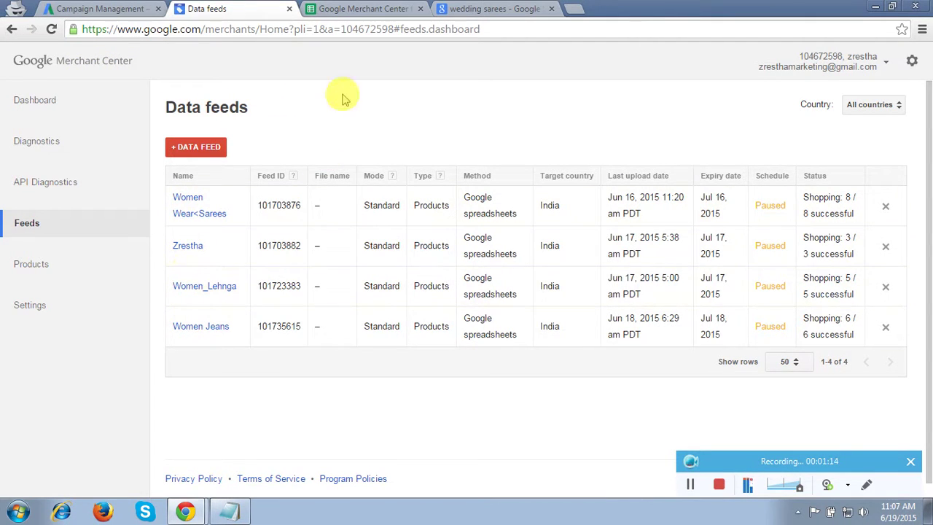
pyautogui.click(371, 9)
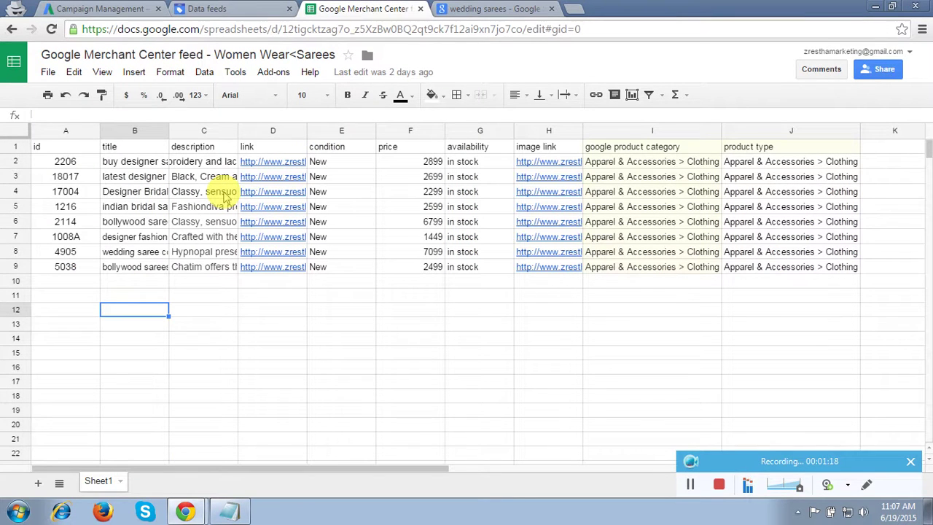
# Review the first saree product's id 2206 and details in the feed sheet, then return to AdWords
pyautogui.click(64, 162)
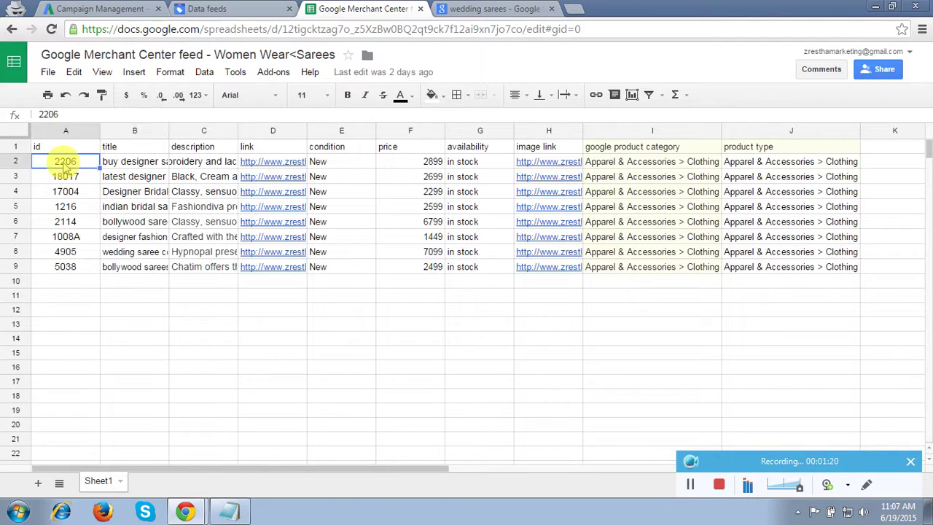
pyautogui.press('Tab')
pyautogui.press('Tab')
pyautogui.press('Tab')
pyautogui.press('Tab')
pyautogui.press('Tab')
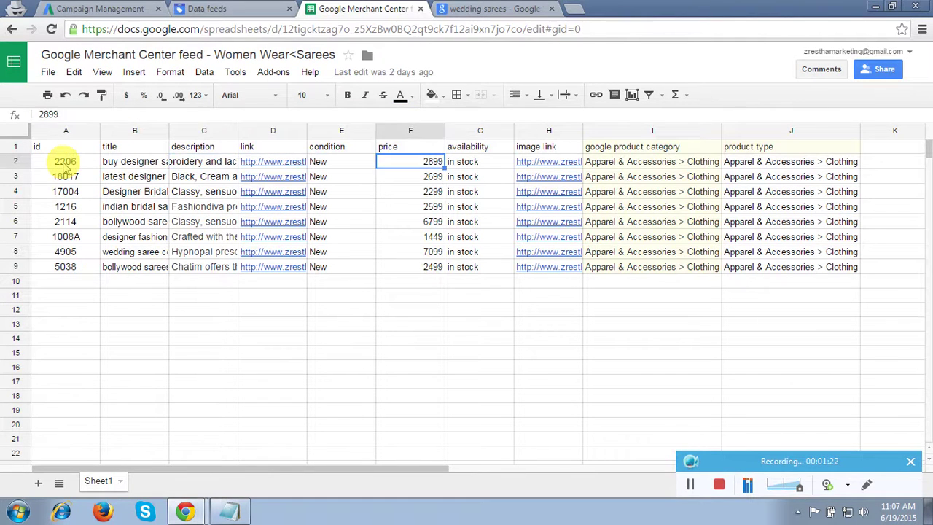
pyautogui.press('Tab')
pyautogui.press('Tab')
pyautogui.press('Tab')
pyautogui.press('Tab')
pyautogui.press('Tab')
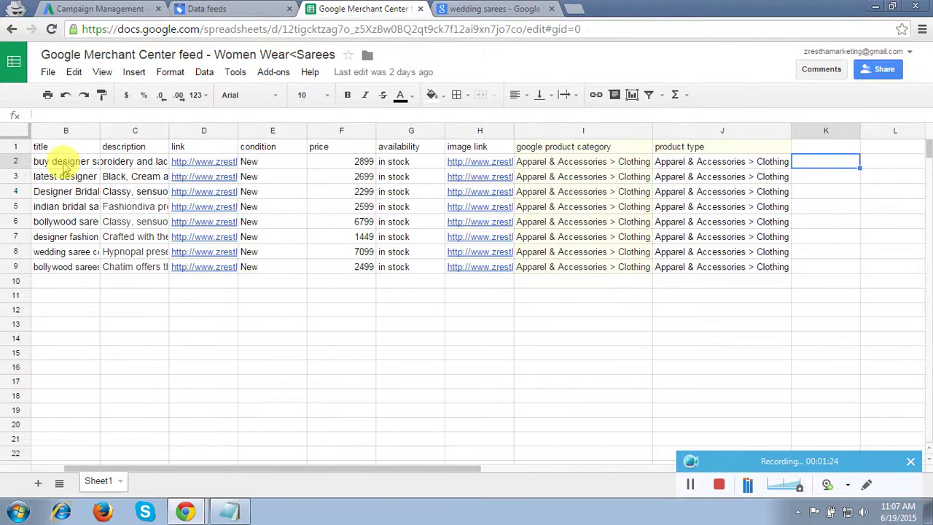
pyautogui.hotkey('shift', 'Tab')
pyautogui.press('Home')
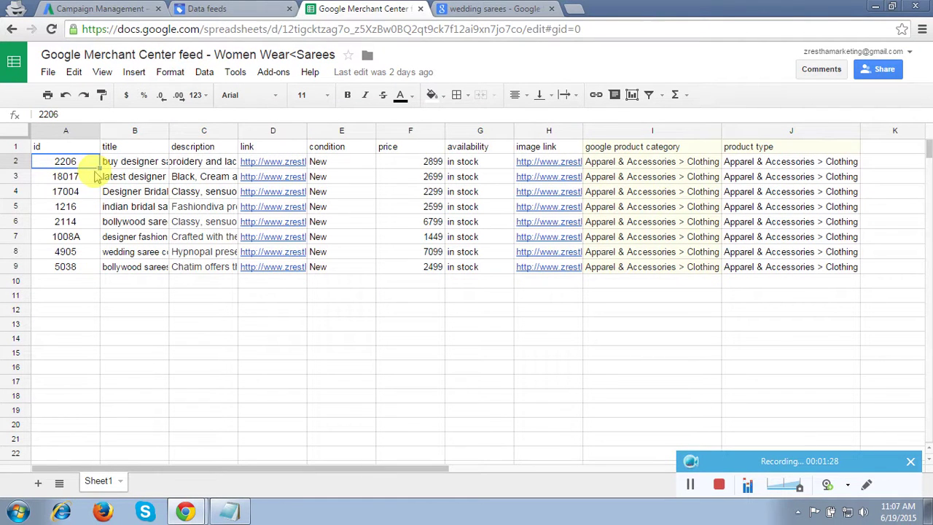
pyautogui.click(115, 14)
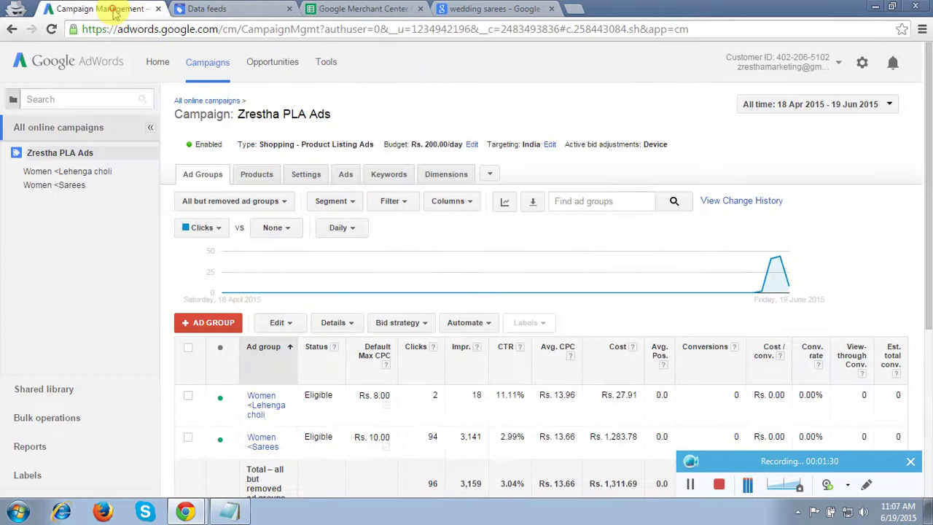
# Copy the 'bridal lehenga online' search term from the Women <Lehenga choli ad group's search terms
pyautogui.click(68, 172)
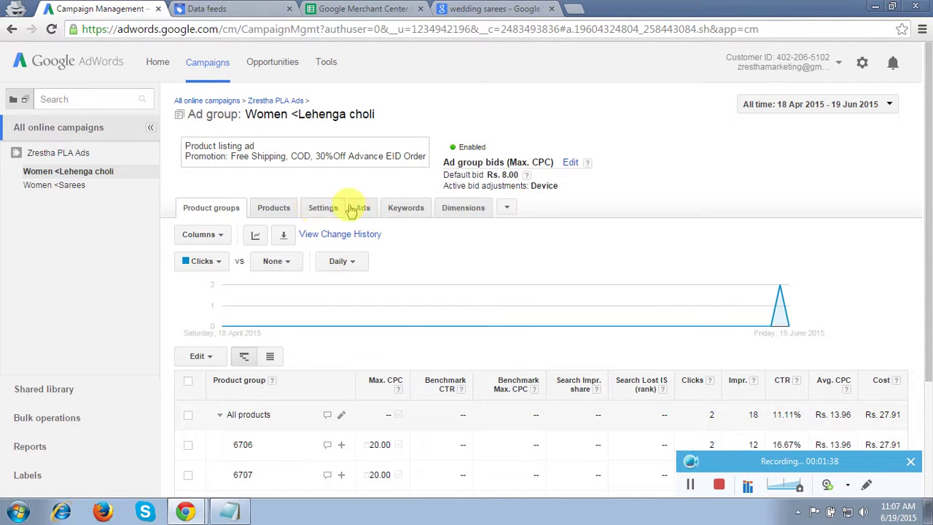
pyautogui.click(457, 210)
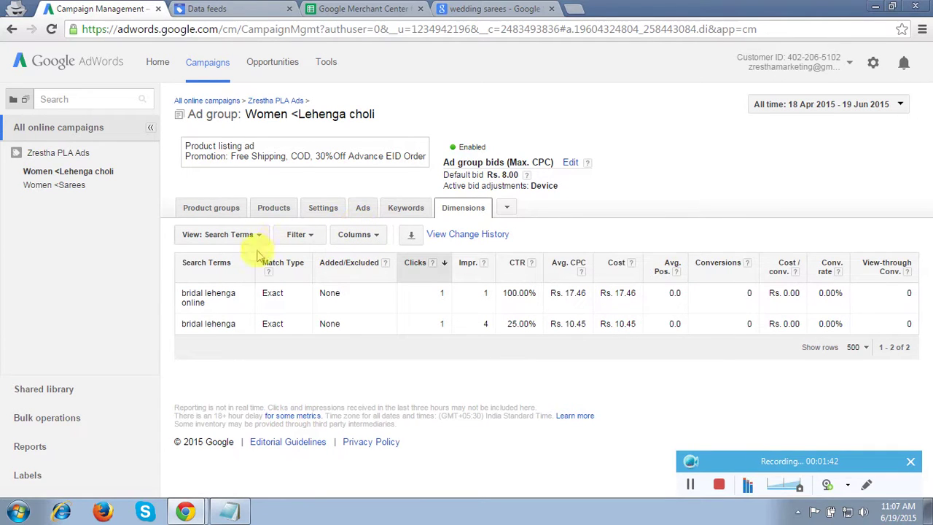
pyautogui.tripleClick(185, 298)
pyautogui.hotkey('ctrl', 'c')
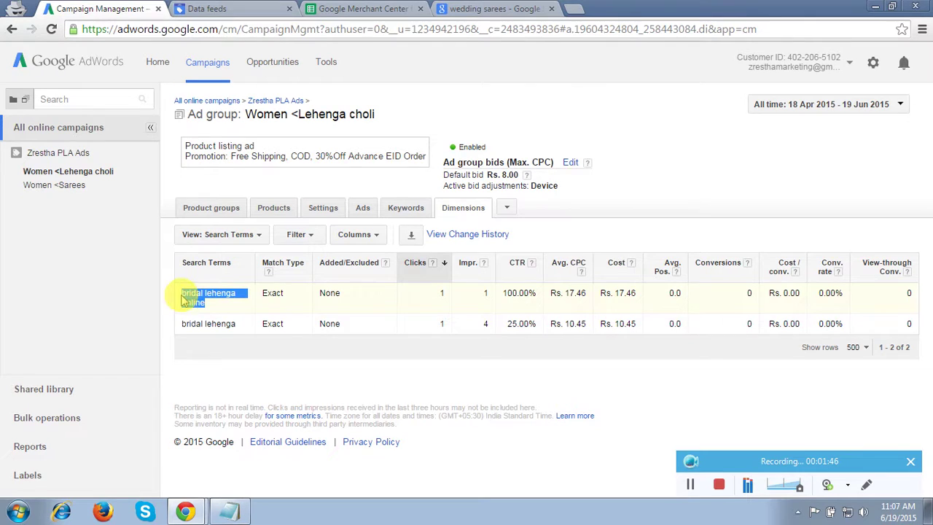
pyautogui.click(485, 8)
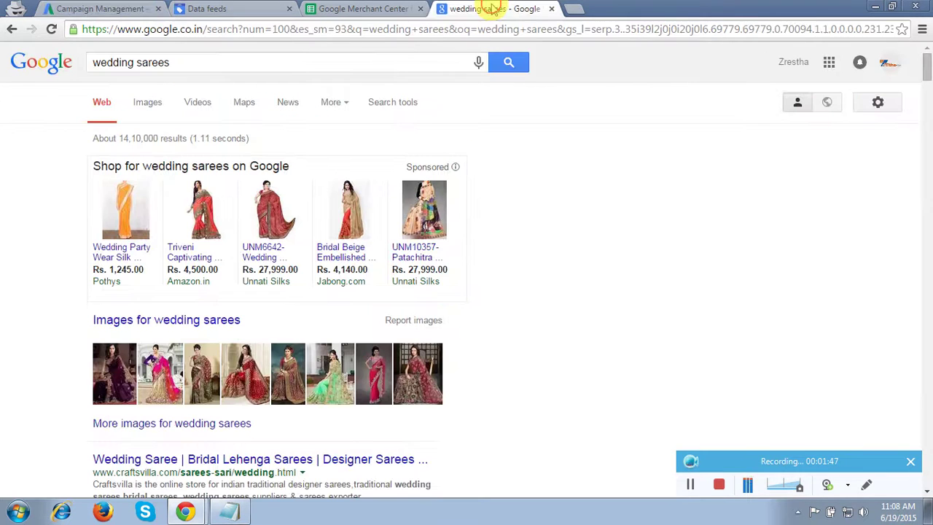
# Search Google for 'bridal lehenga online', visit zrestha's shopping ad, then return to the campaign
pyautogui.tripleClick(291, 67)
pyautogui.hotkey('ctrl', 'v')
pyautogui.press('Return')
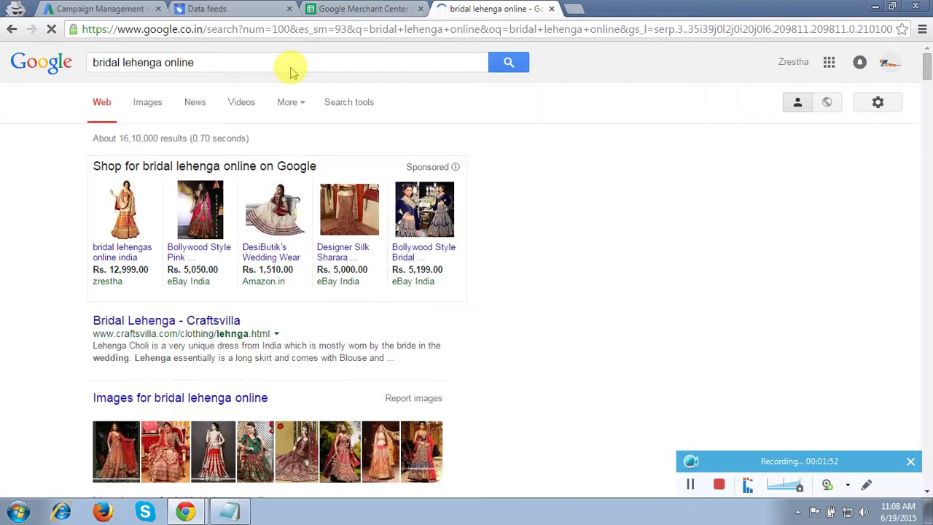
pyautogui.moveTo(126, 209)
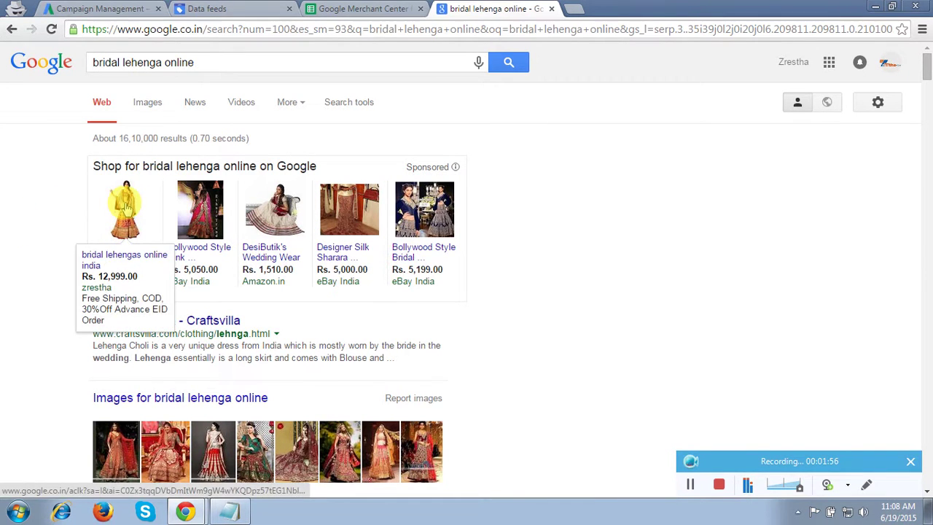
pyautogui.click(126, 209)
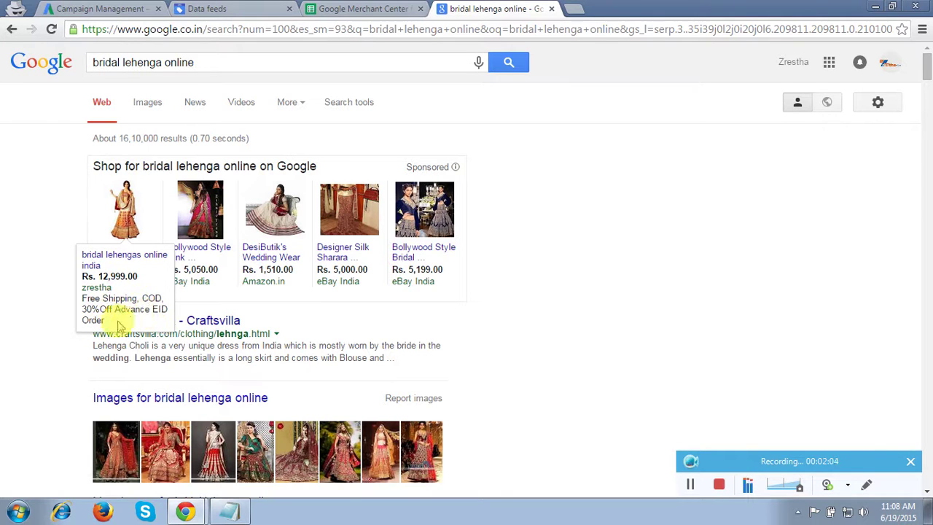
pyautogui.click(110, 8)
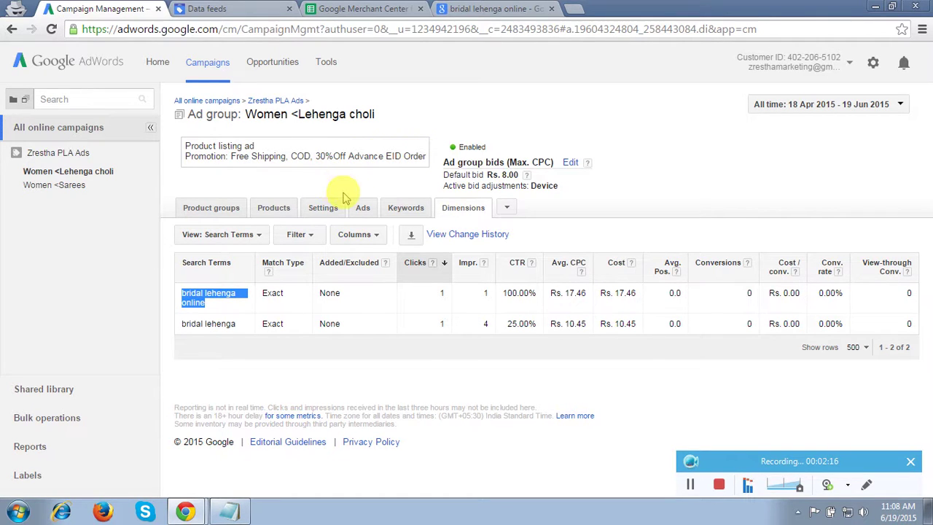
pyautogui.click(268, 101)
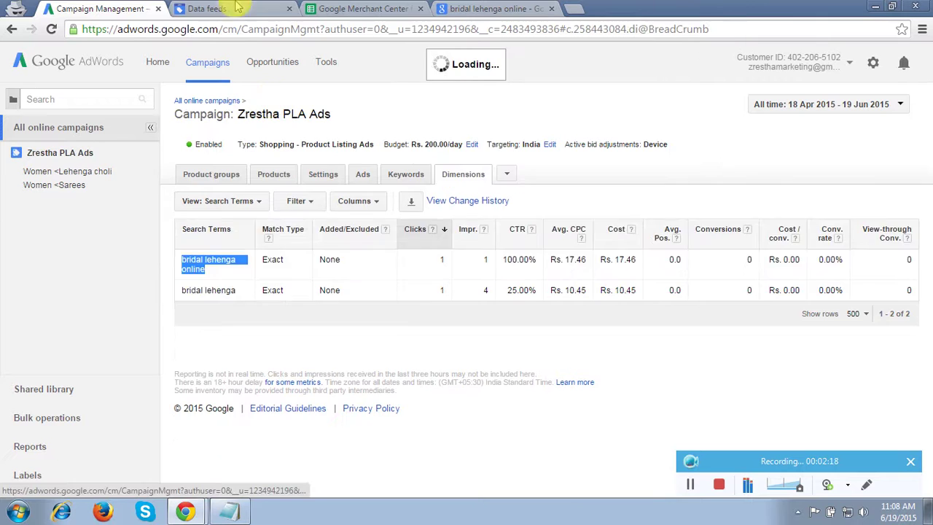
pyautogui.click(234, 8)
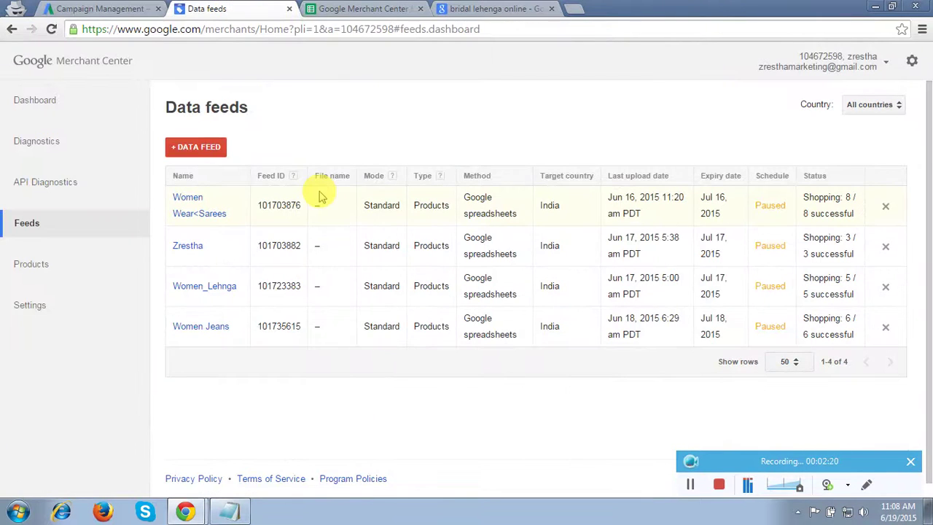
pyautogui.click(365, 8)
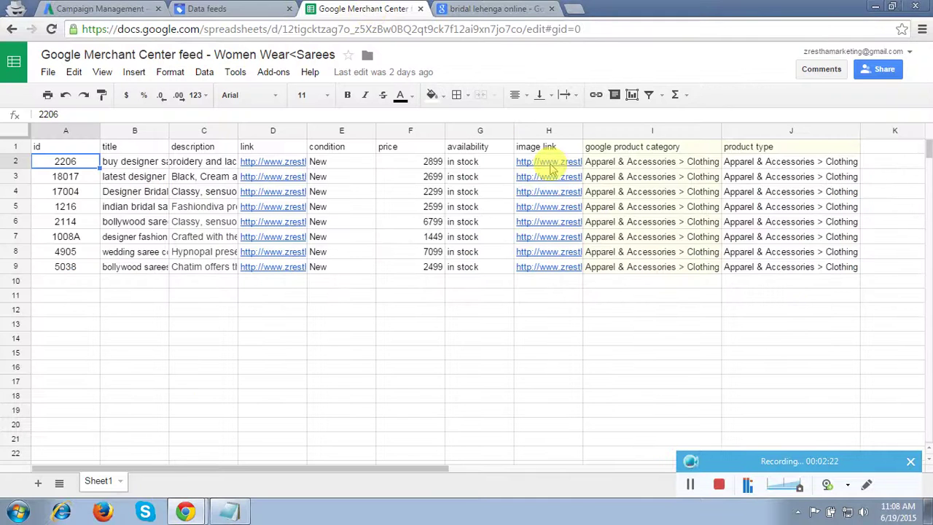
pyautogui.click(551, 166)
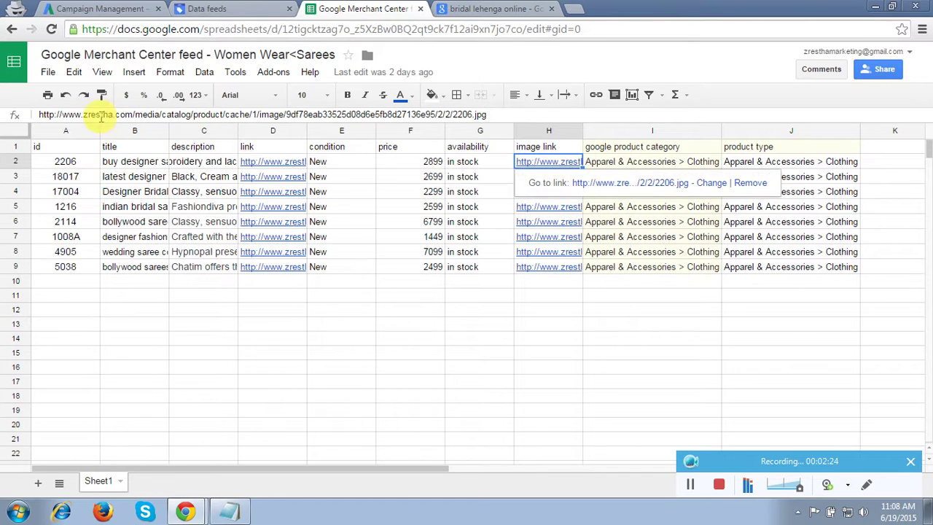
pyautogui.click(62, 114)
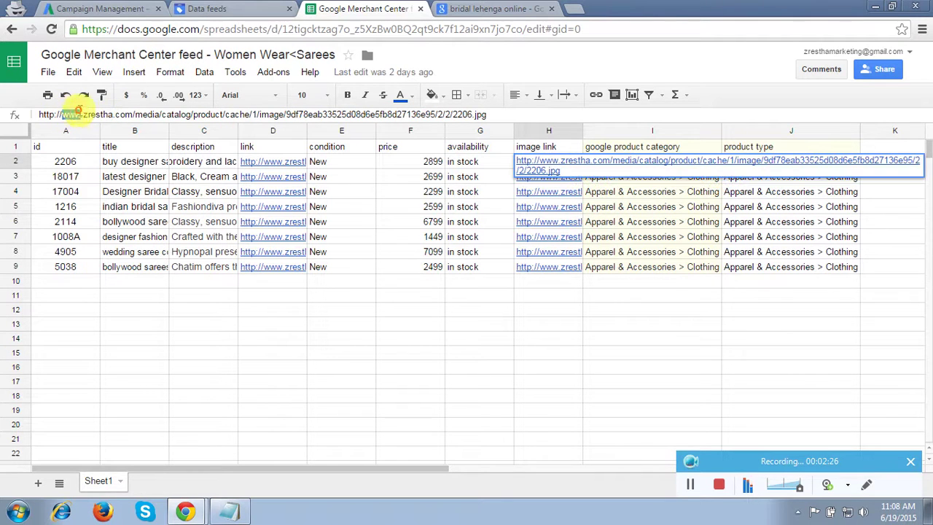
pyautogui.moveTo(62, 114); pyautogui.dragTo(133, 115)
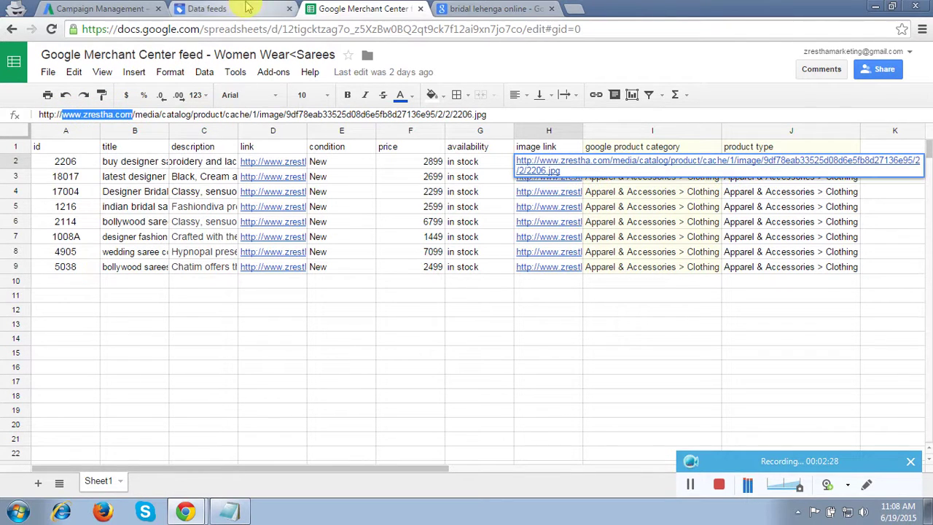
pyautogui.click(247, 7)
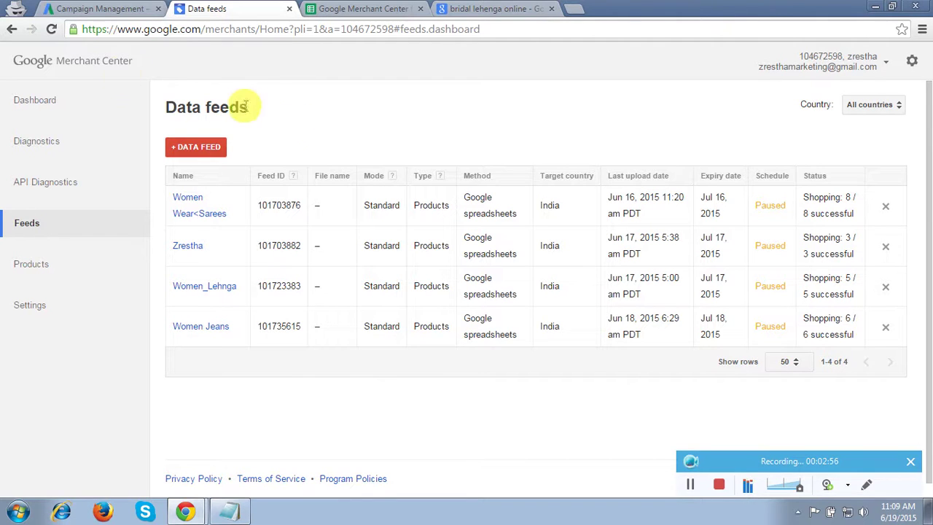
# Review the linked AdWords account in Settings and the Merchant Center dashboard
pyautogui.click(31, 306)
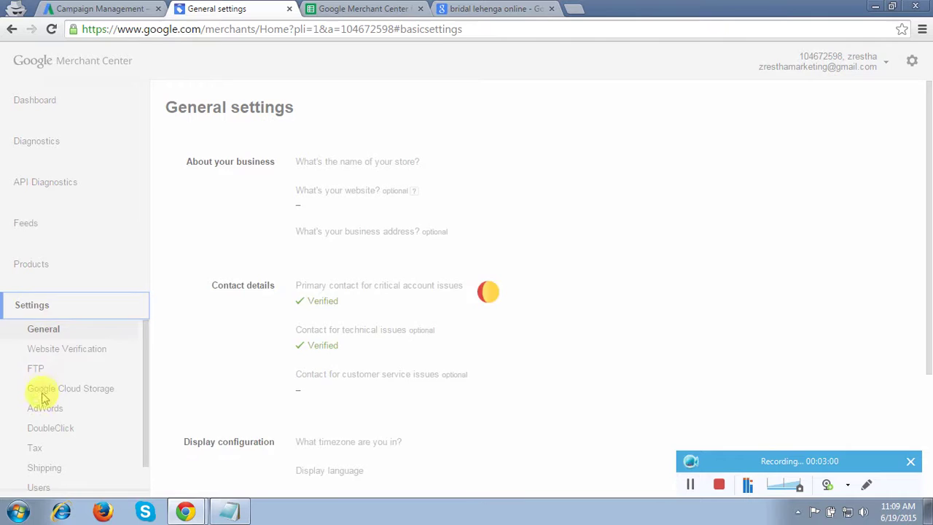
pyautogui.click(43, 408)
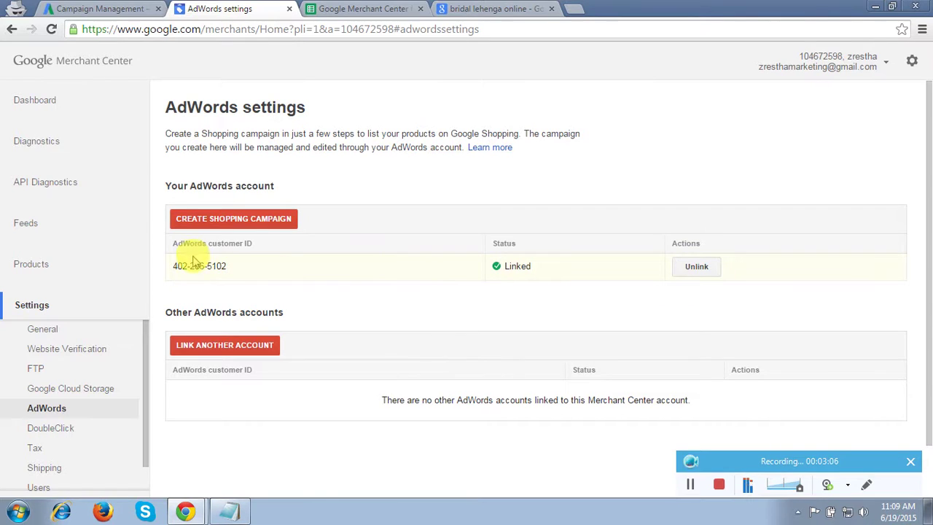
pyautogui.click(38, 103)
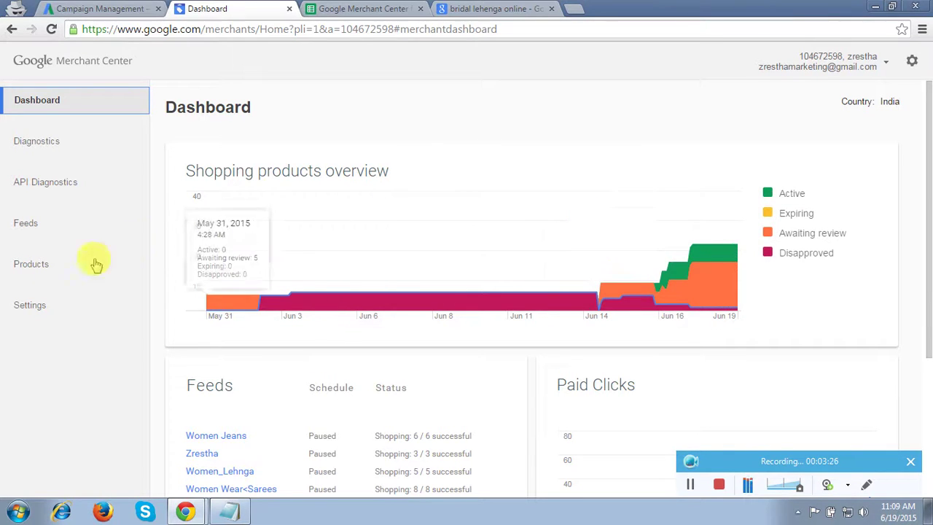
# Scroll the Products list and select the 'Designer Bridal Wedding Sarees' title
pyautogui.click(48, 267)
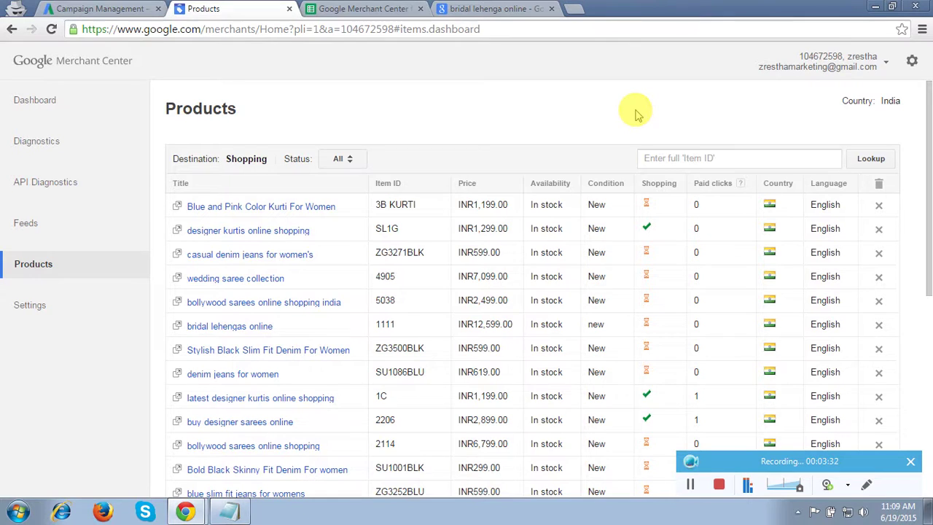
pyautogui.scroll(-1, 636, 115)
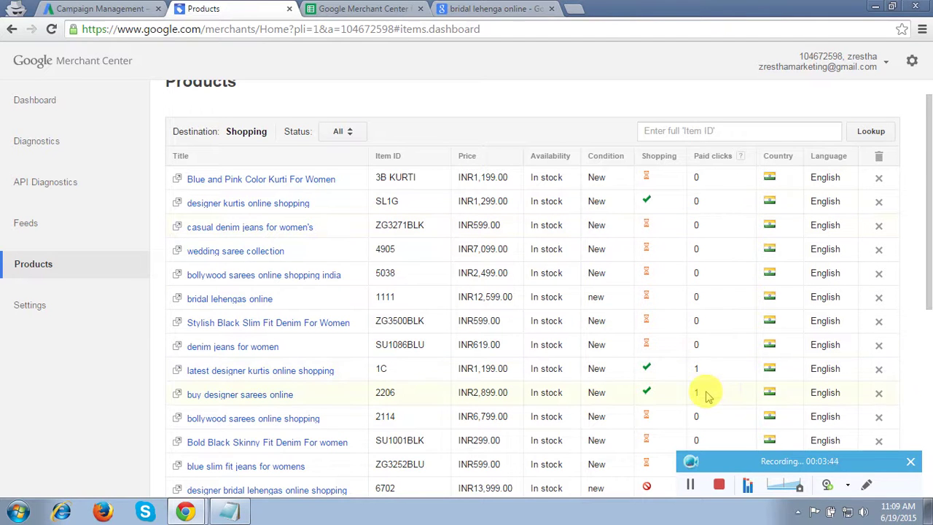
pyautogui.scroll(-1, 705, 394)
pyautogui.scroll(-1, 705, 394)
pyautogui.scroll(-1, 706, 394)
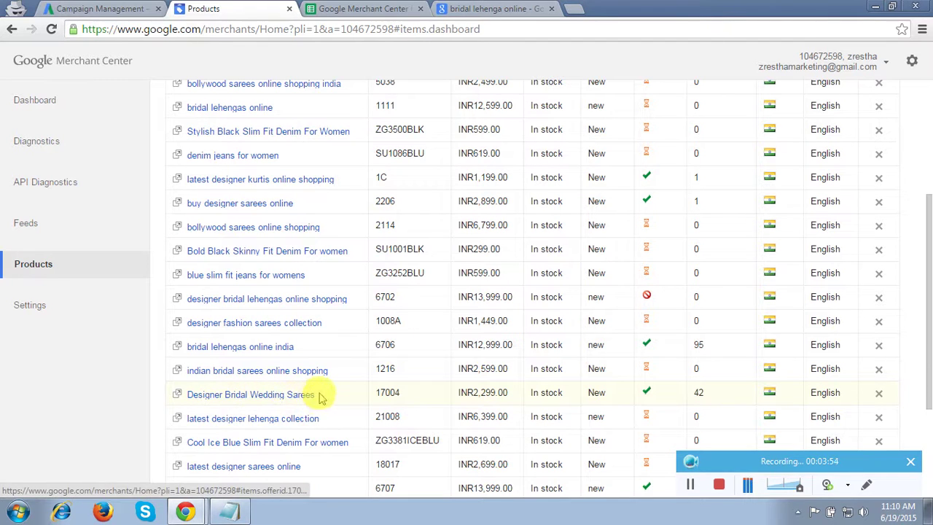
pyautogui.moveTo(315, 397); pyautogui.dragTo(184, 406)
pyautogui.hotkey('ctrl', 'c')
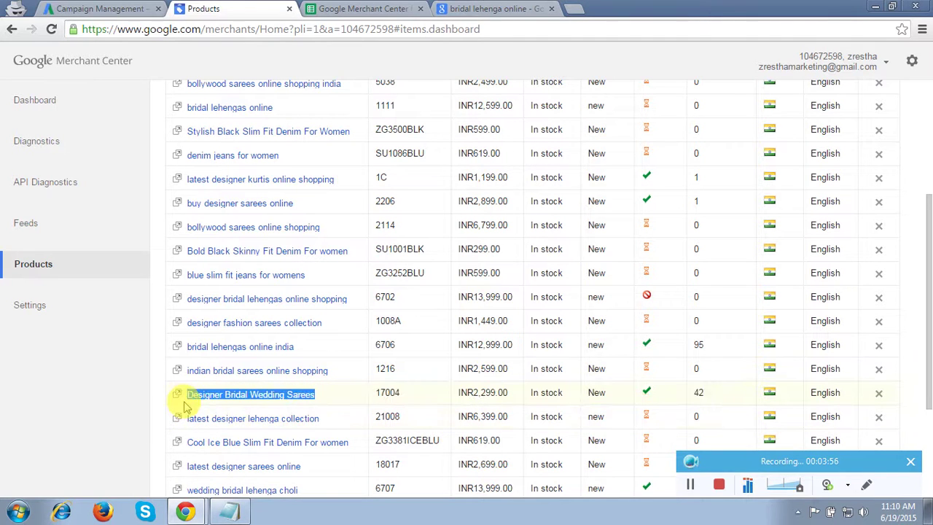
# Search Google for 'Designer Bridal Wedding Sarees' and confirm zrestha's Rs. 2,299.00 shopping ad appears
pyautogui.click(510, 9)
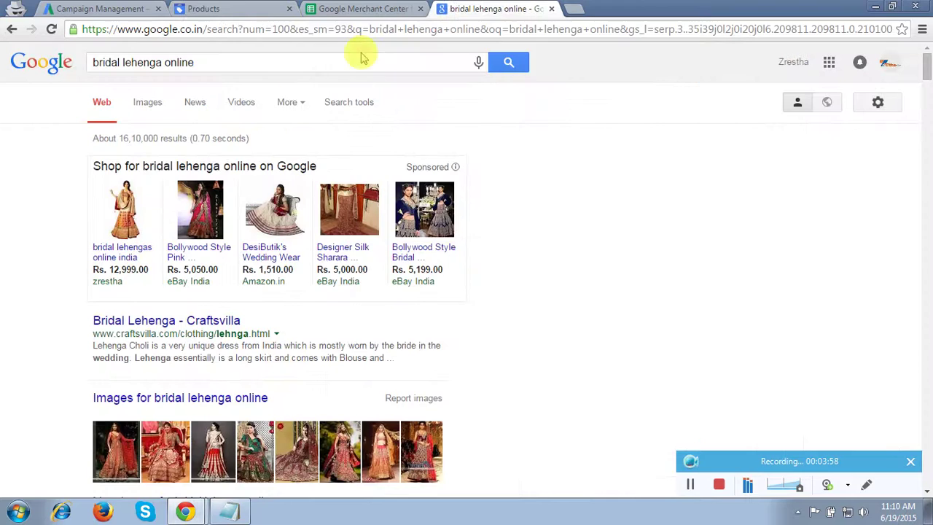
pyautogui.tripleClick(239, 64)
pyautogui.hotkey('ctrl', 'v')
pyautogui.press('Return')
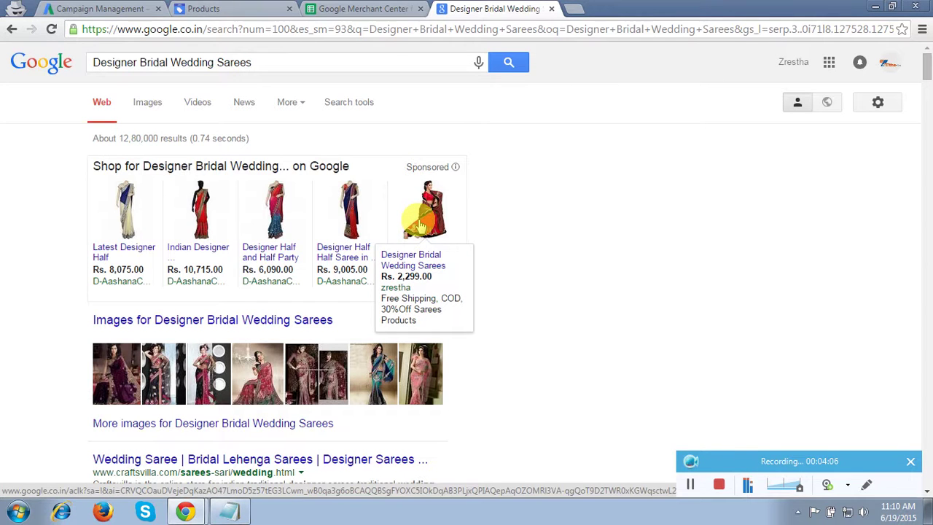
pyautogui.click(368, 7)
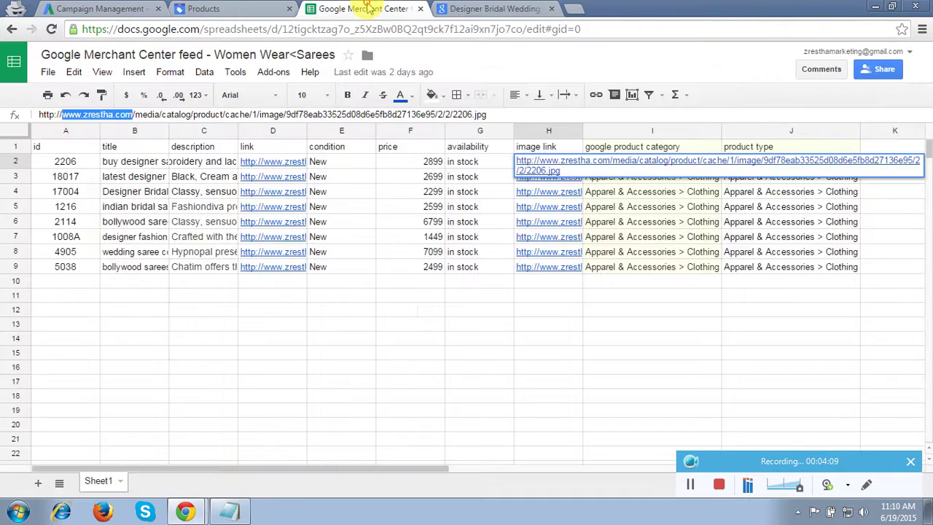
# Scroll through the Merchant Center products' shopping status and paid clicks, then return to AdWords
pyautogui.click(246, 9)
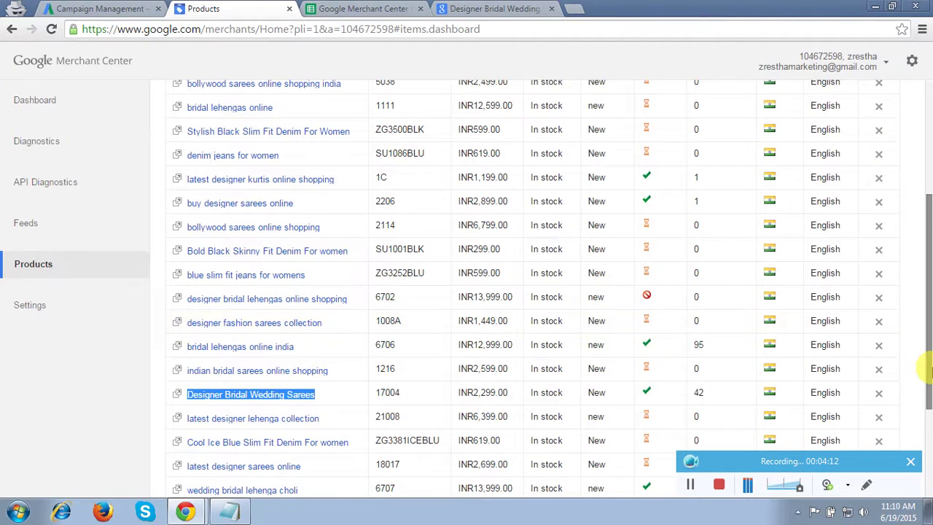
pyautogui.moveTo(929, 368)
pyautogui.mouseDown()
pyautogui.moveTo(929, 340)
pyautogui.moveTo(928, 354)
pyautogui.mouseUp()
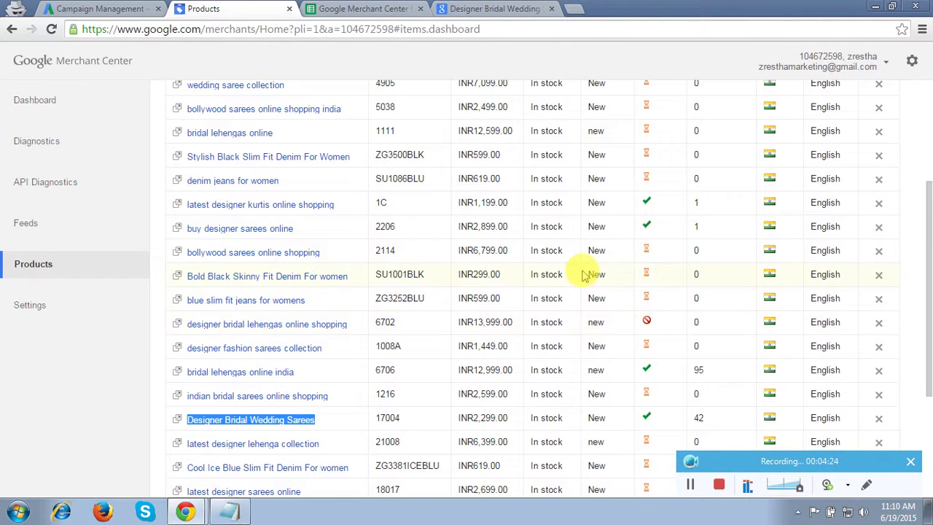
pyautogui.scroll(1, 922, 291)
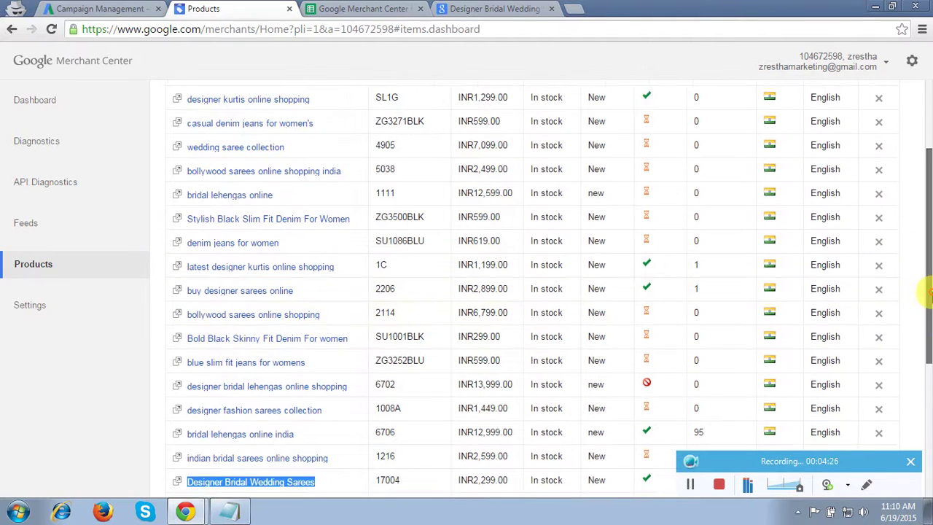
pyautogui.scroll(2, 920, 156)
pyautogui.moveTo(928, 190); pyautogui.dragTo(928, 176)
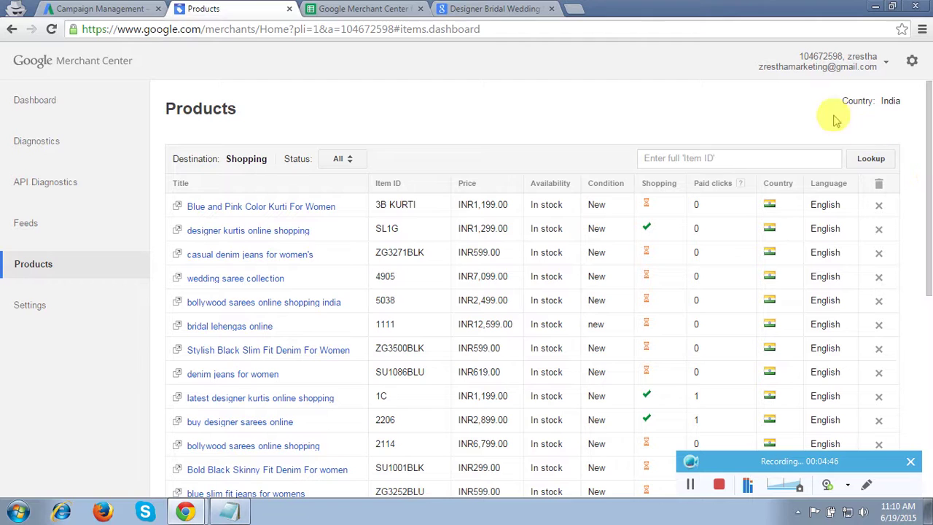
pyautogui.click(102, 7)
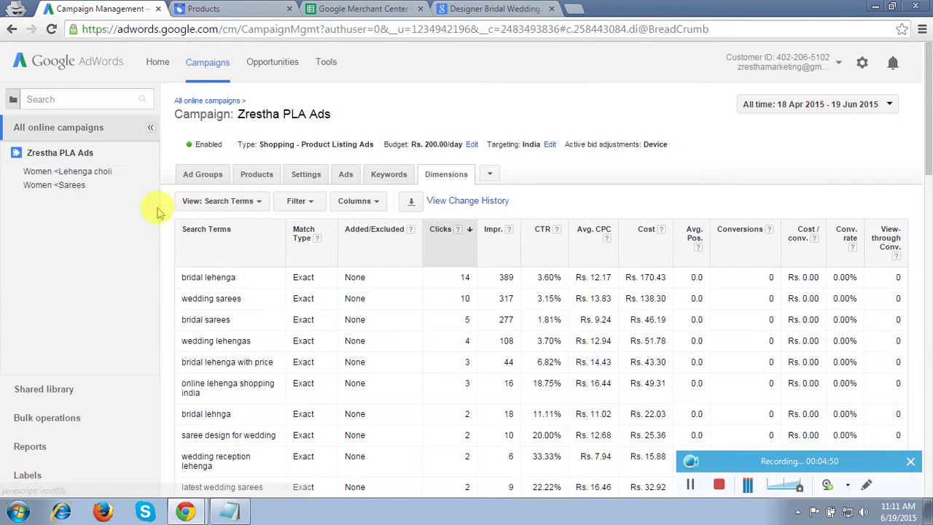
# View the Zrestha PLA Ads campaign's products, then return to the Designer Bridal Wedding Sarees results
pyautogui.click(256, 174)
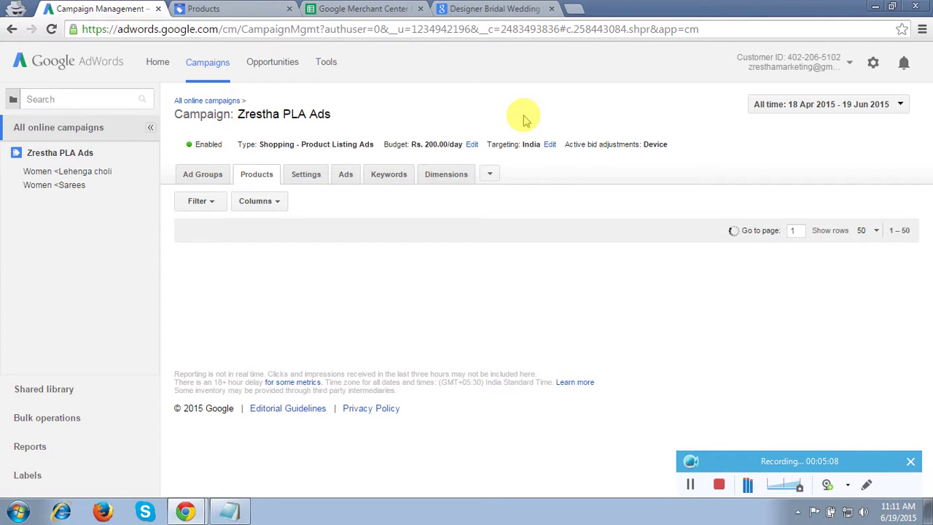
pyautogui.click(485, 10)
pyautogui.moveTo(422, 210)
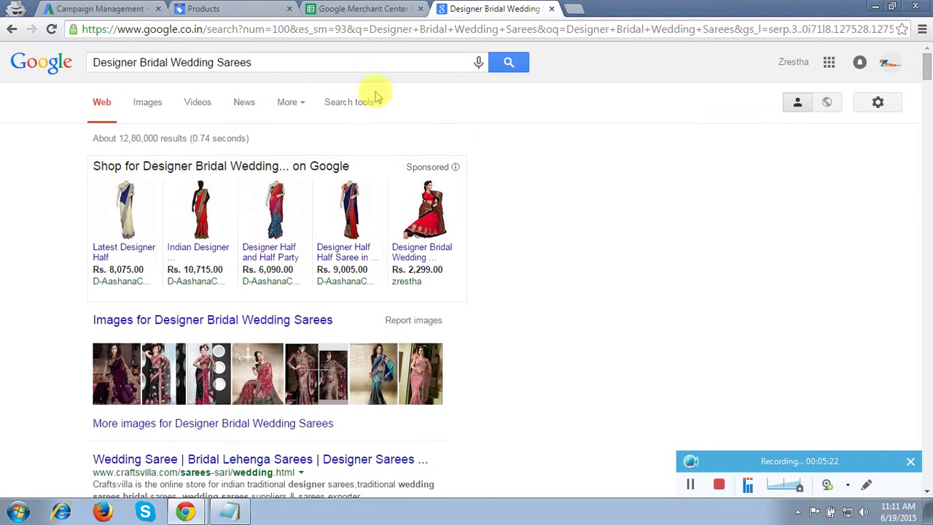
pyautogui.click(237, 512)
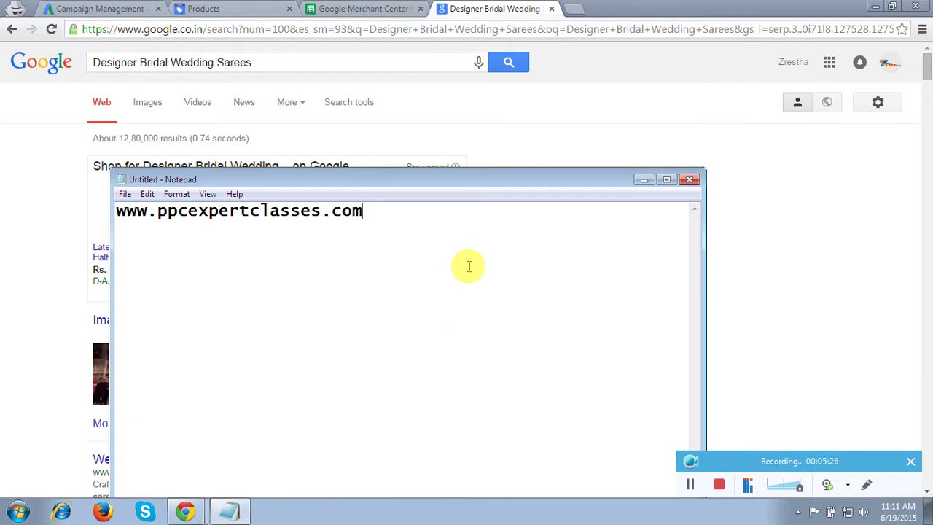